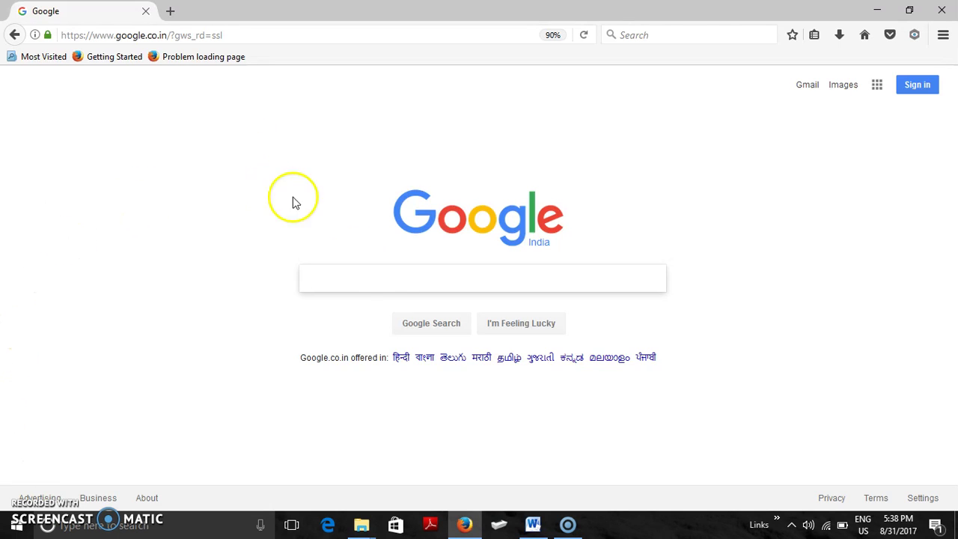
Step: Search Google for 'wordpress'
left_click(364, 282)
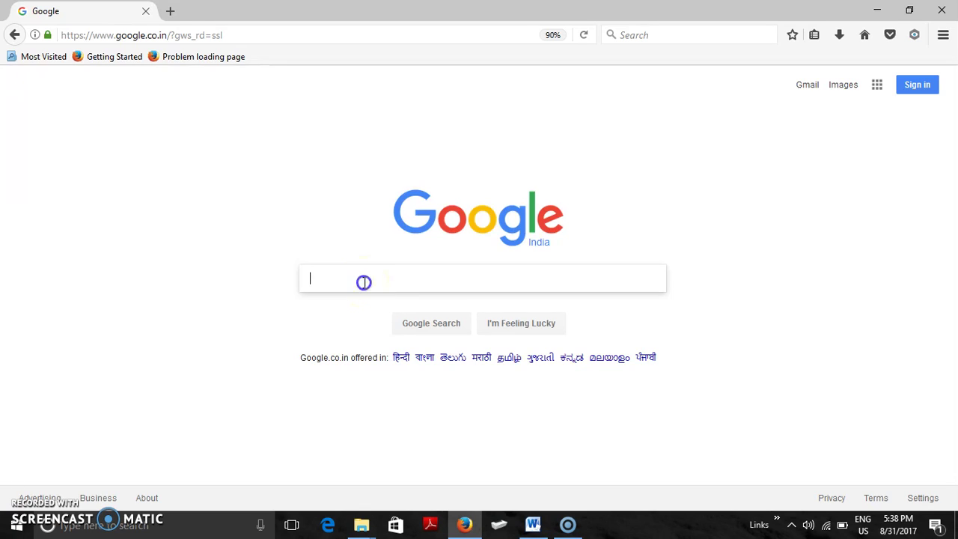
type("wordpress")
key("Return")
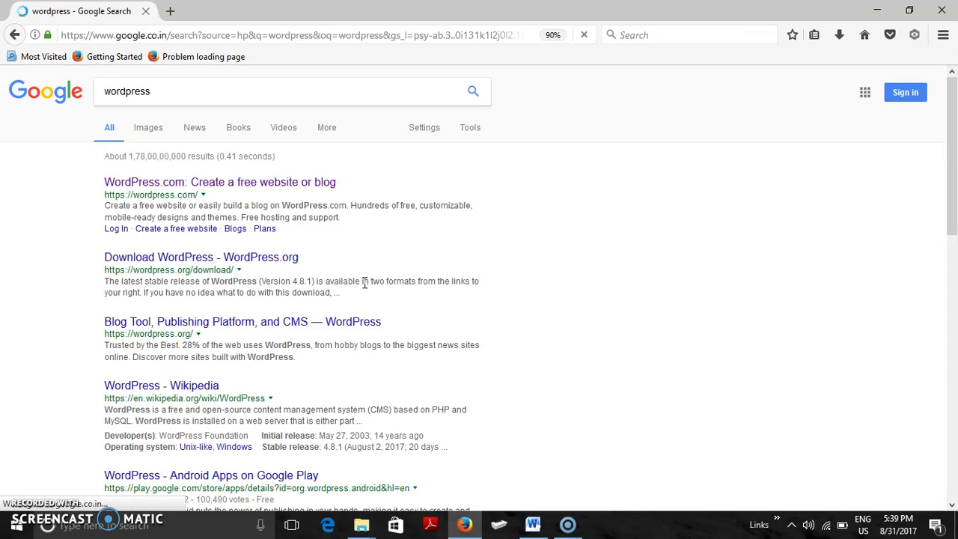
Step: Go to WordPress.com from the results and start creating a new site
left_click(249, 187)
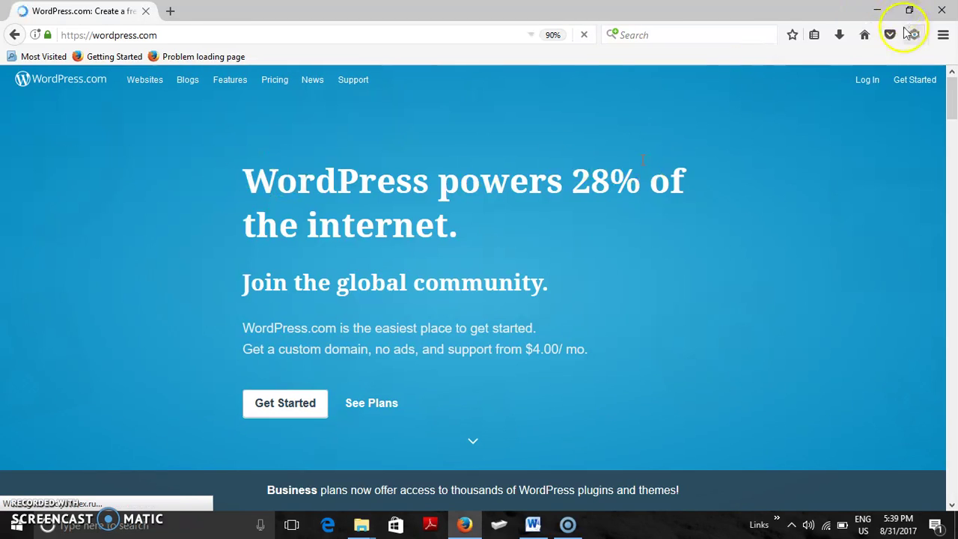
left_click(909, 85)
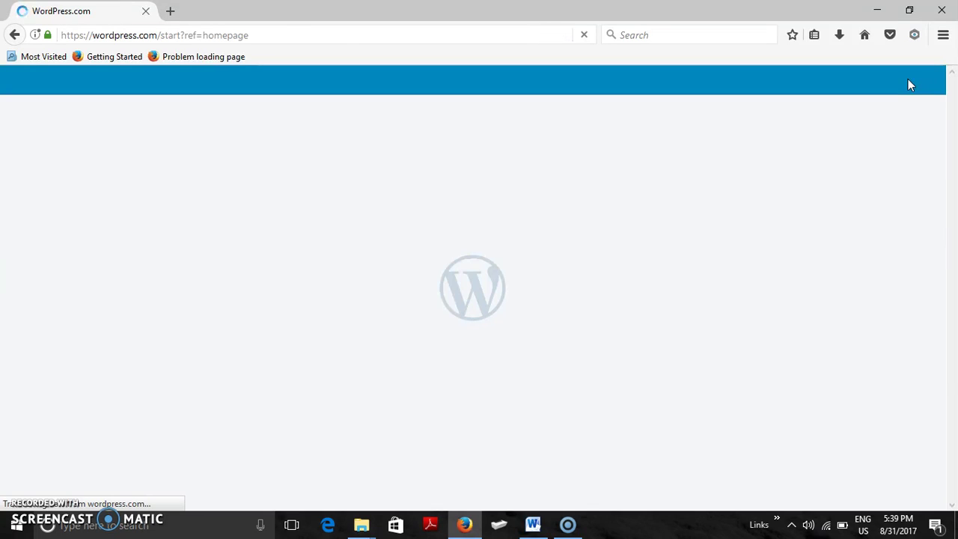
left_click(954, 146)
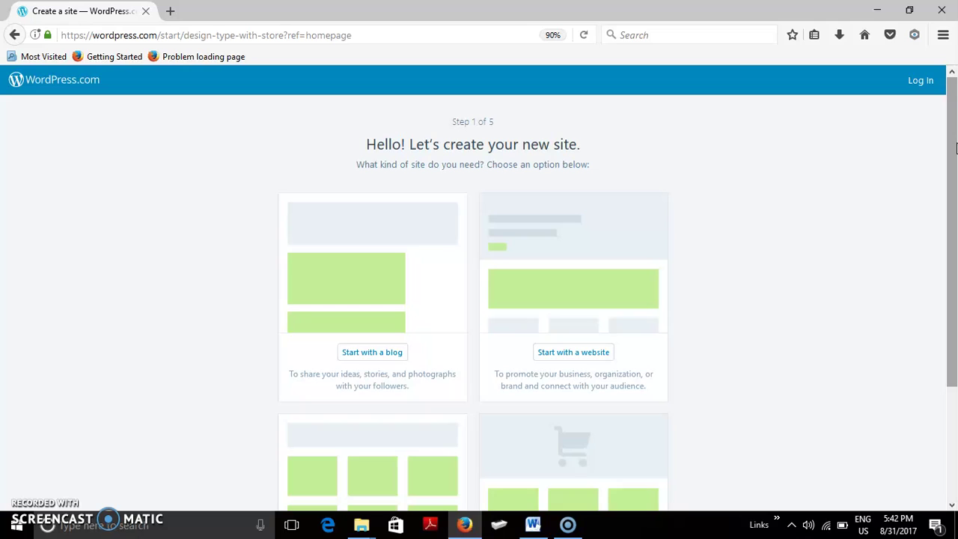
Step: Choose to start with a website and pick the Shoreditch theme
left_click_drag(955, 148, 953, 209)
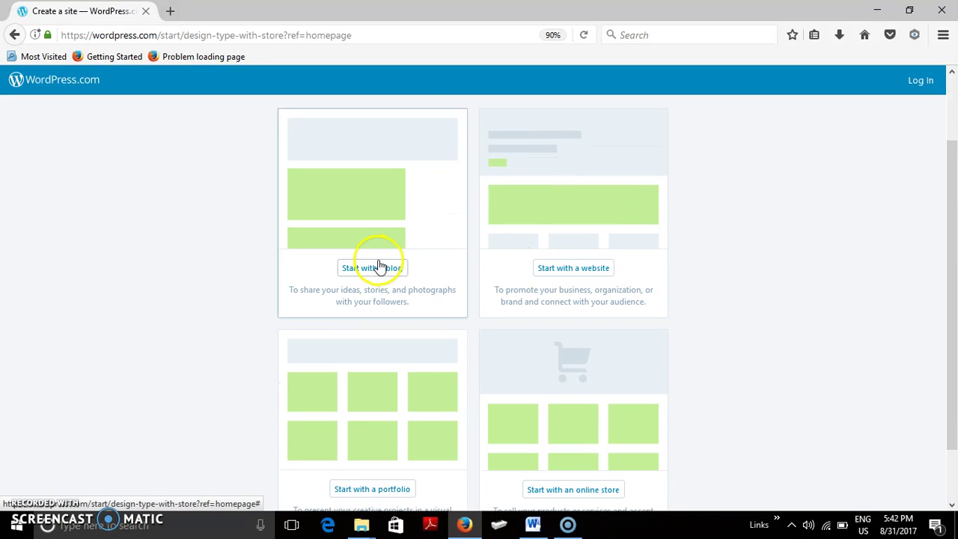
left_click(578, 271)
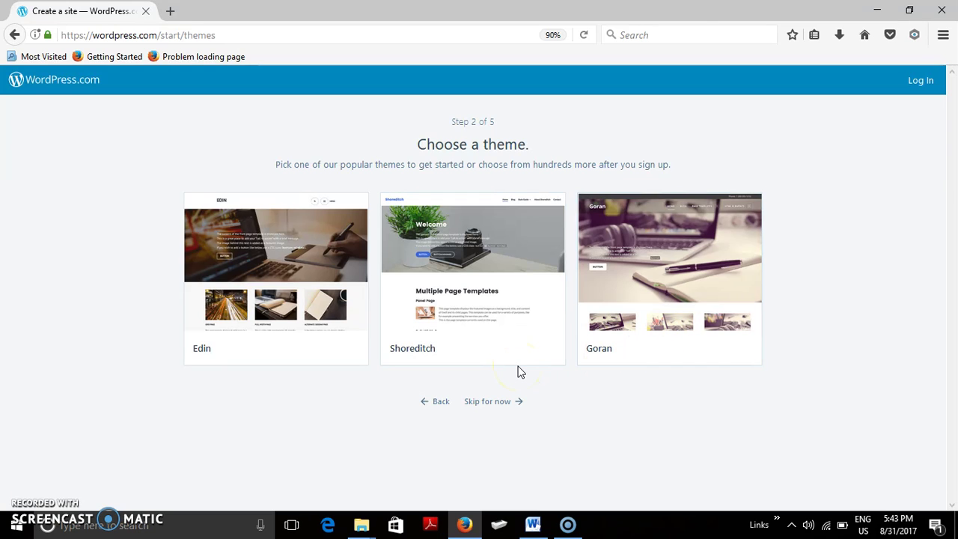
mouse_move(485, 294)
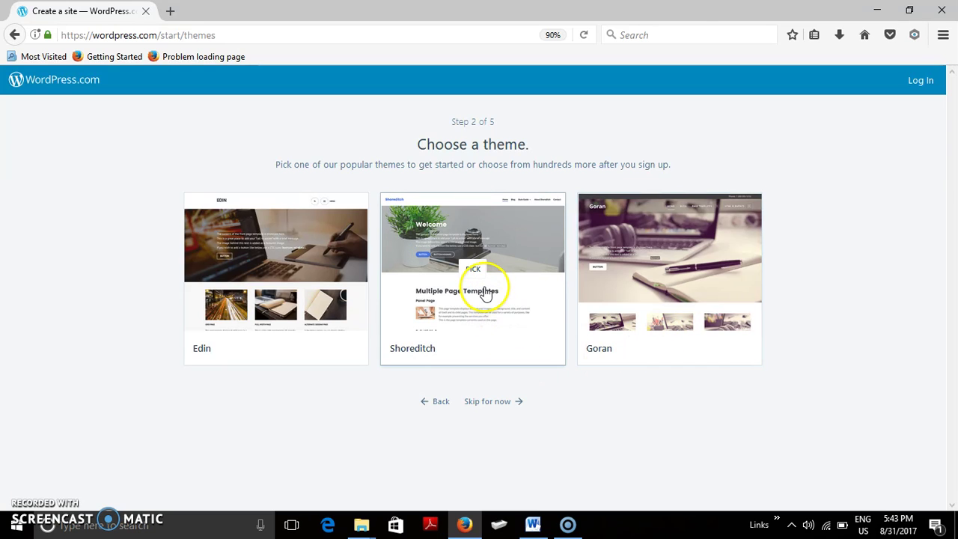
left_click(461, 327)
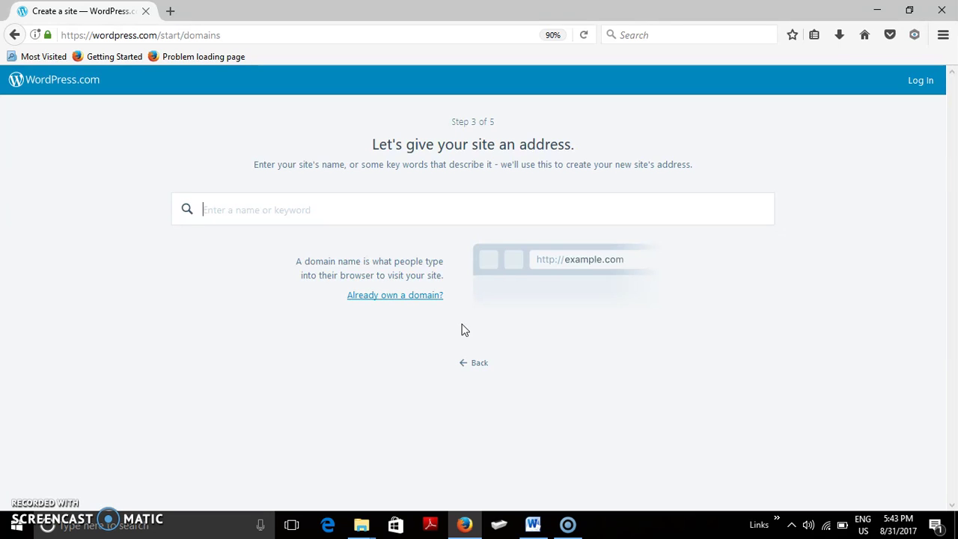
Step: Enter a site name and select the free wordpress.com subdomain address
key("alt")
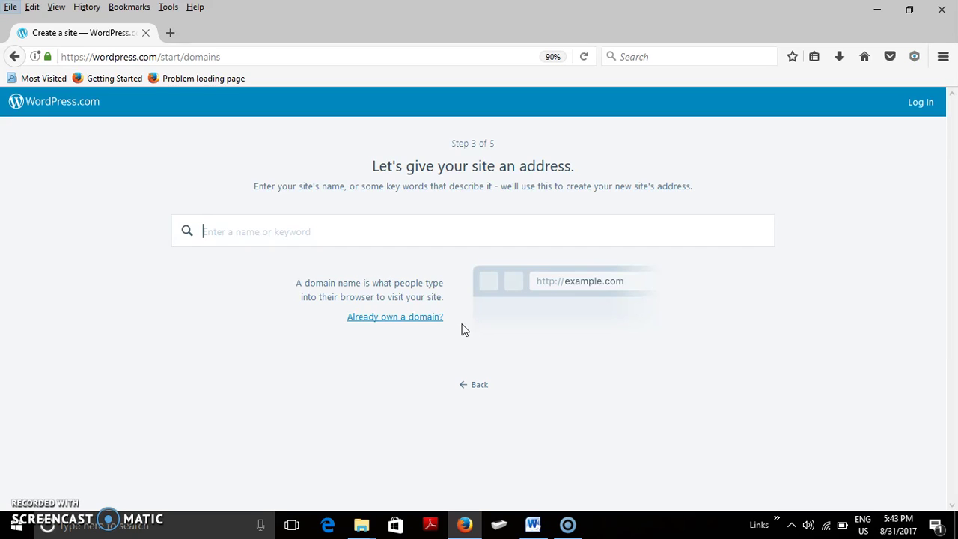
key("alt")
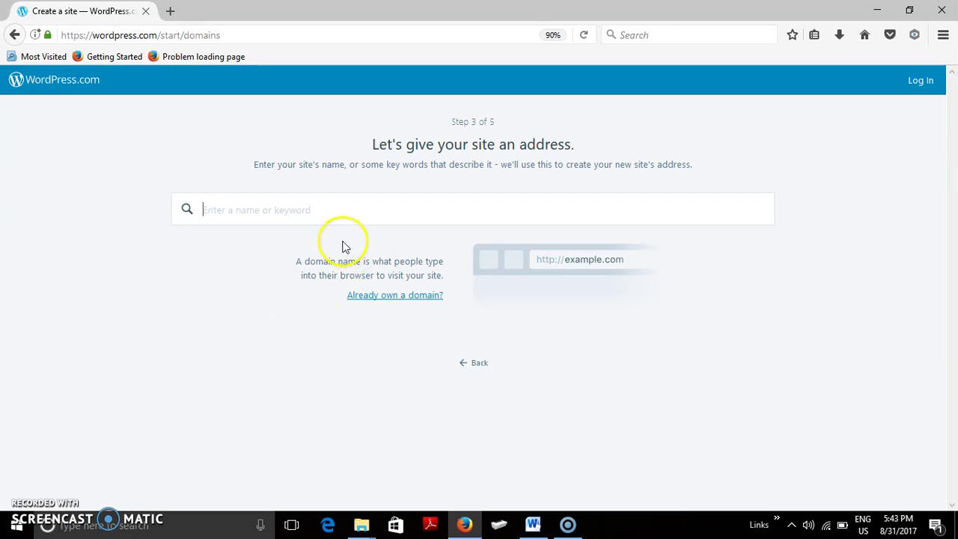
left_click(314, 205)
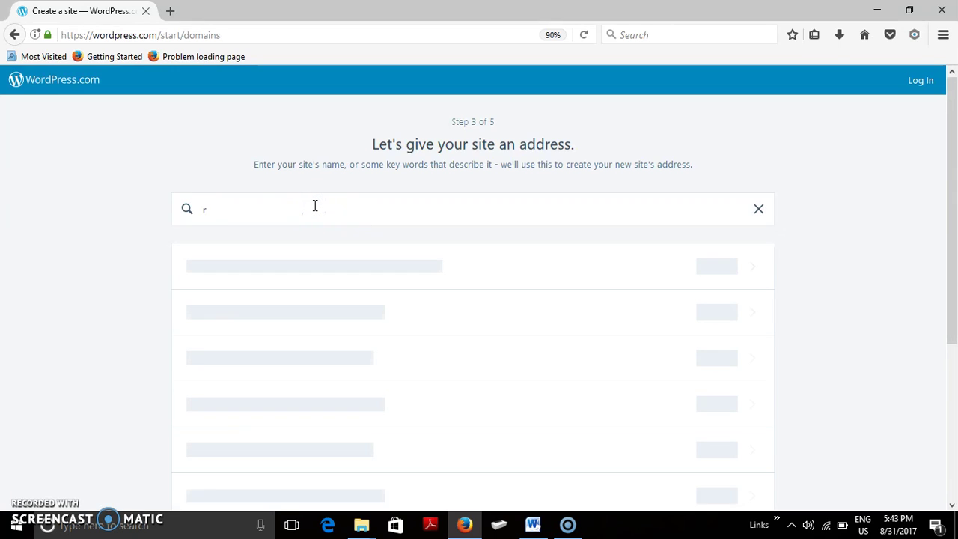
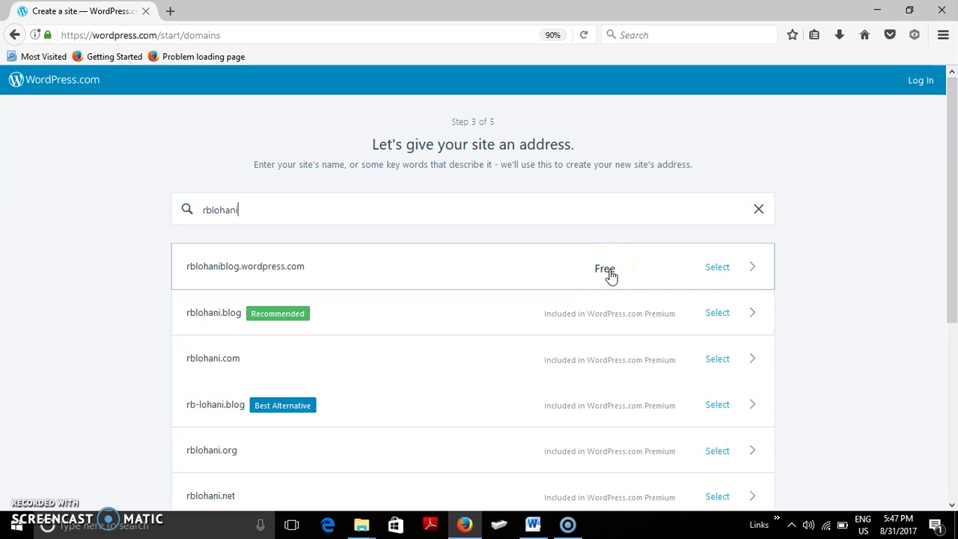
left_click(610, 274)
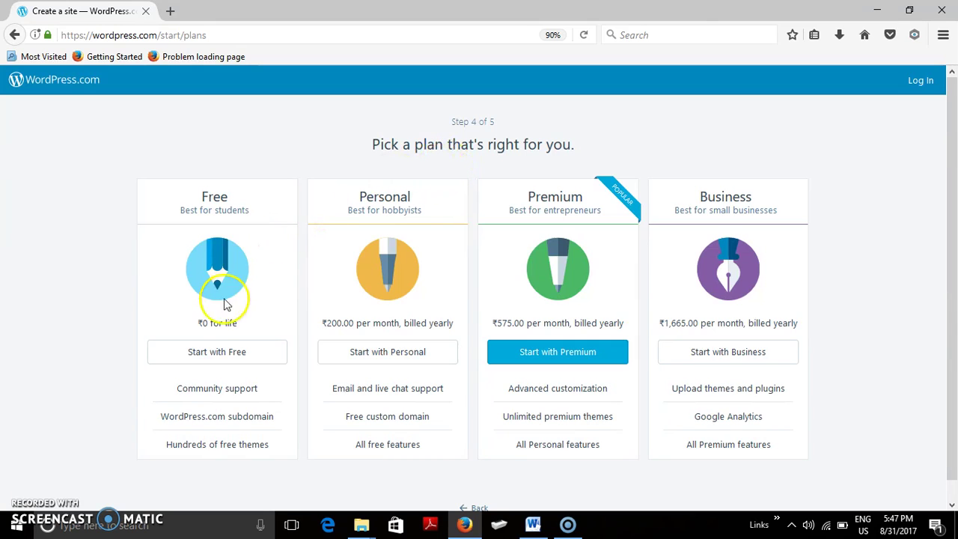
Step: Choose the free plan and enter the account e-mail address
left_click(230, 351)
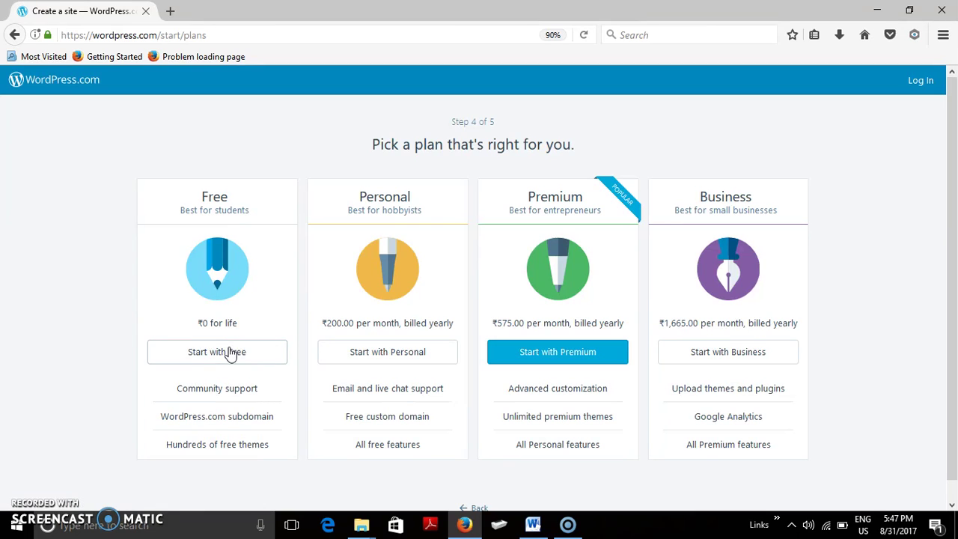
left_click(230, 352)
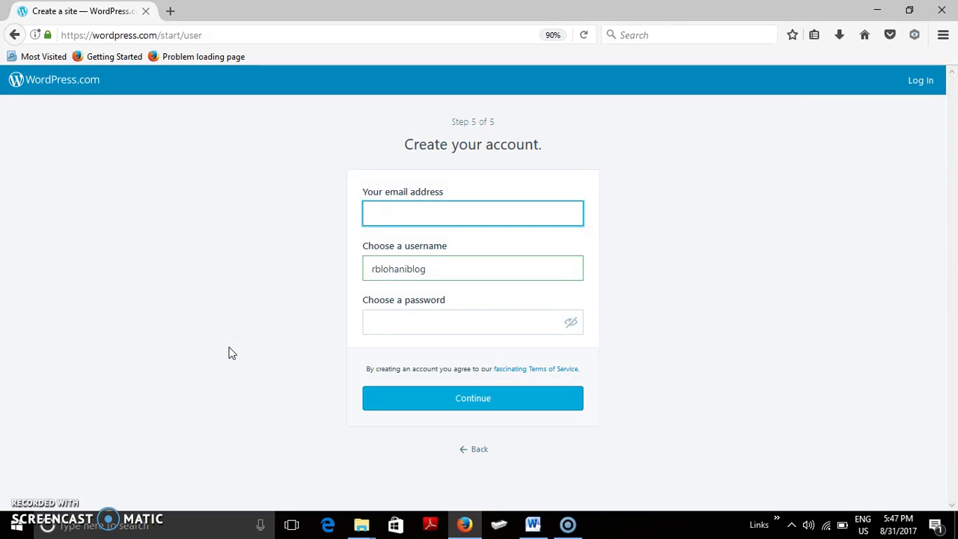
left_click(392, 322)
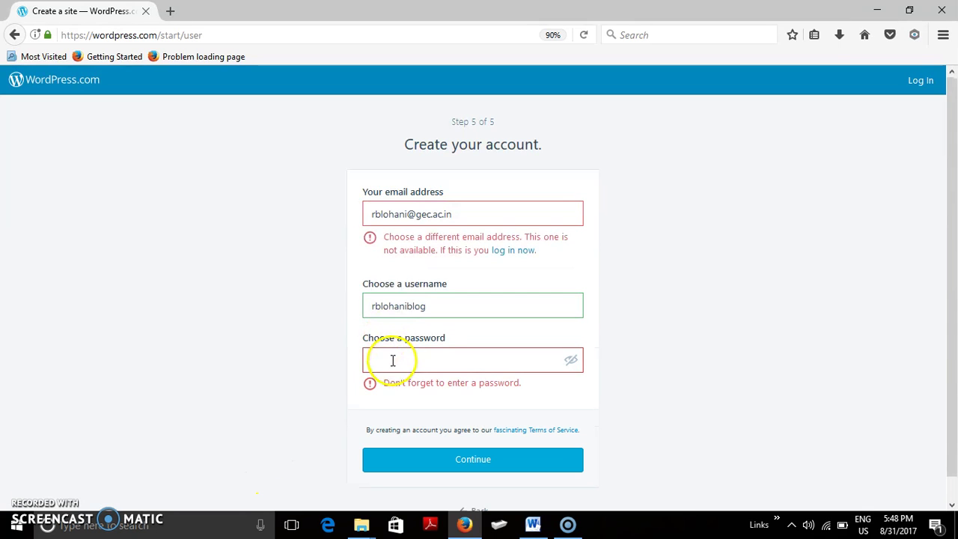
Step: Set the account password and submit the account details
left_click(391, 360)
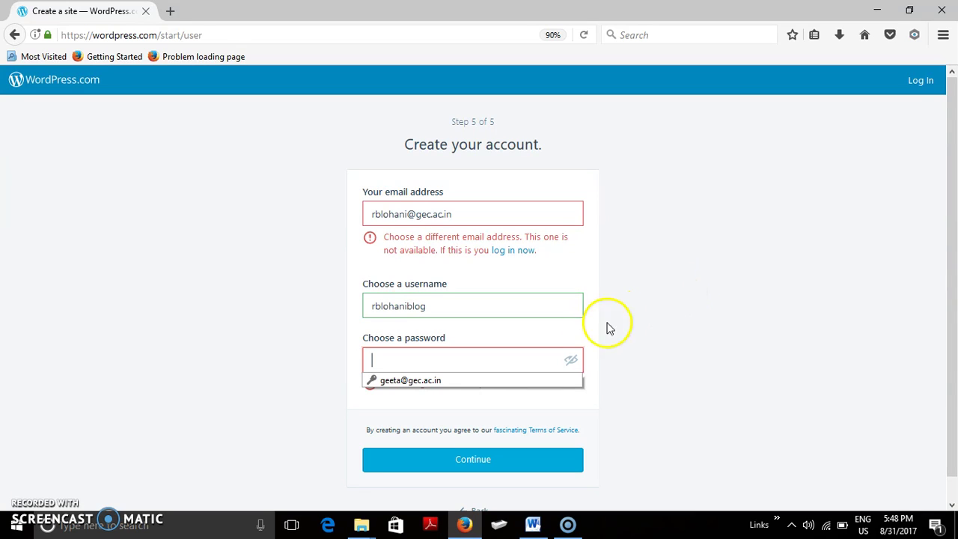
left_click(528, 354)
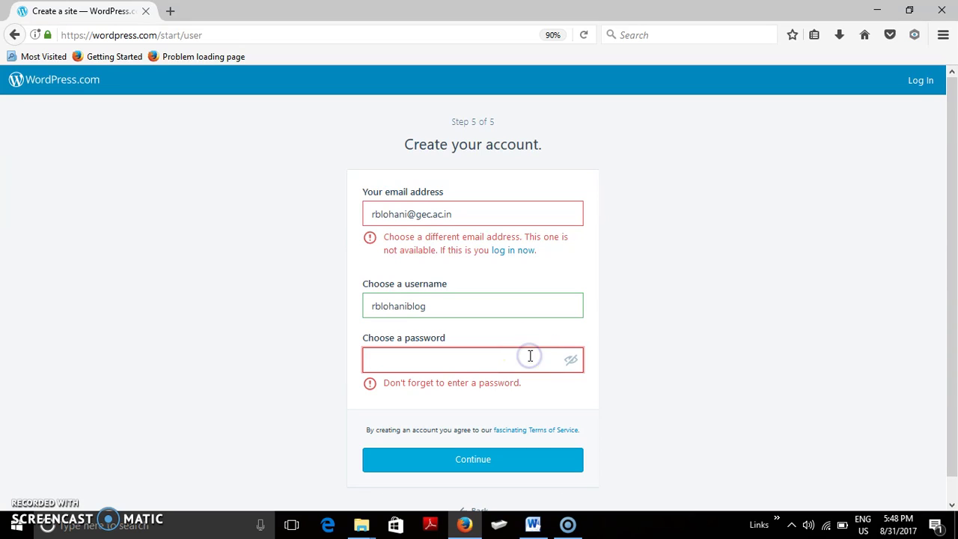
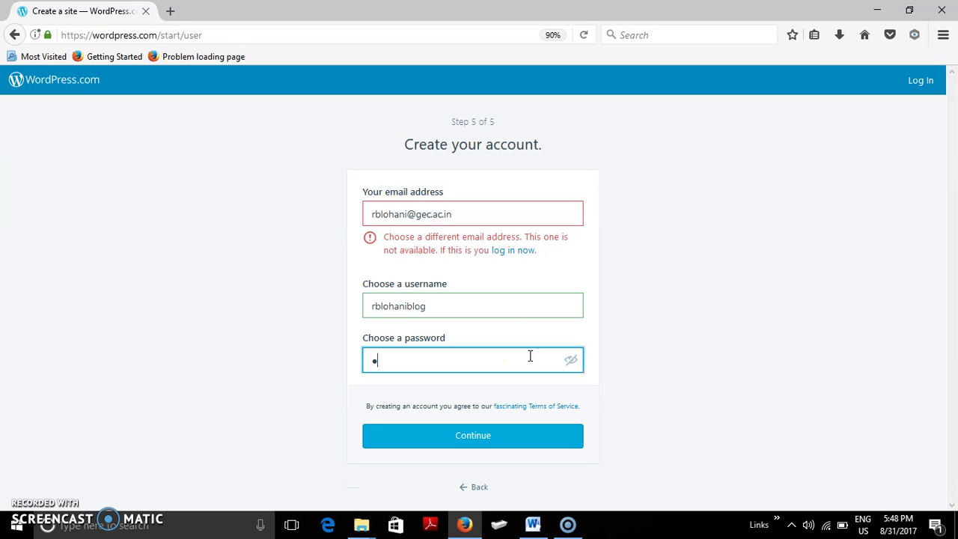
left_click(518, 425)
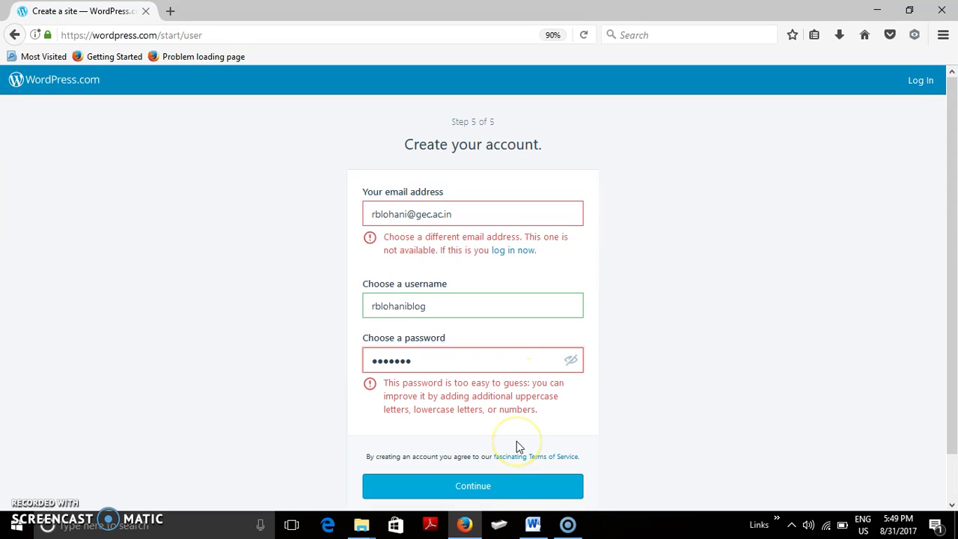
left_click(841, 393)
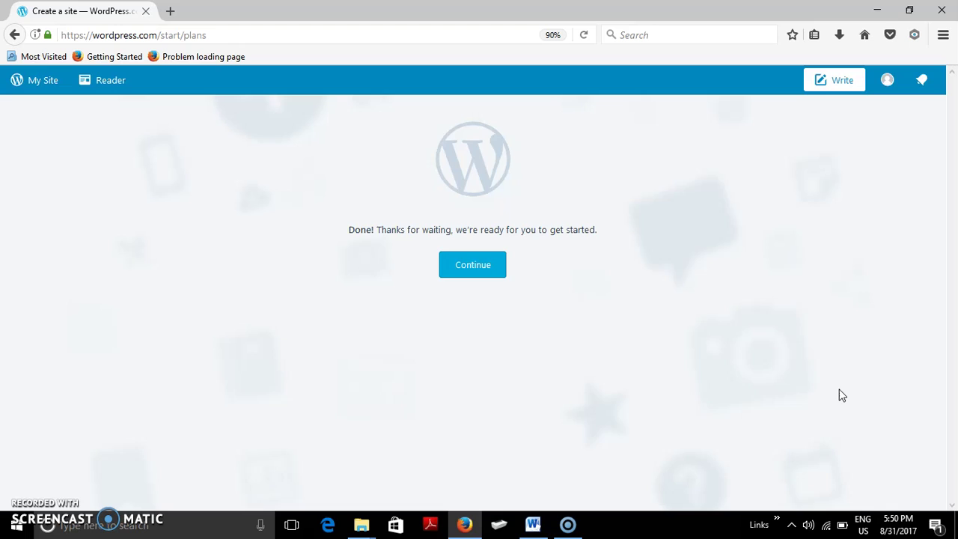
Step: Continue to the new site and open its My Sites management sidebar
left_click(482, 276)
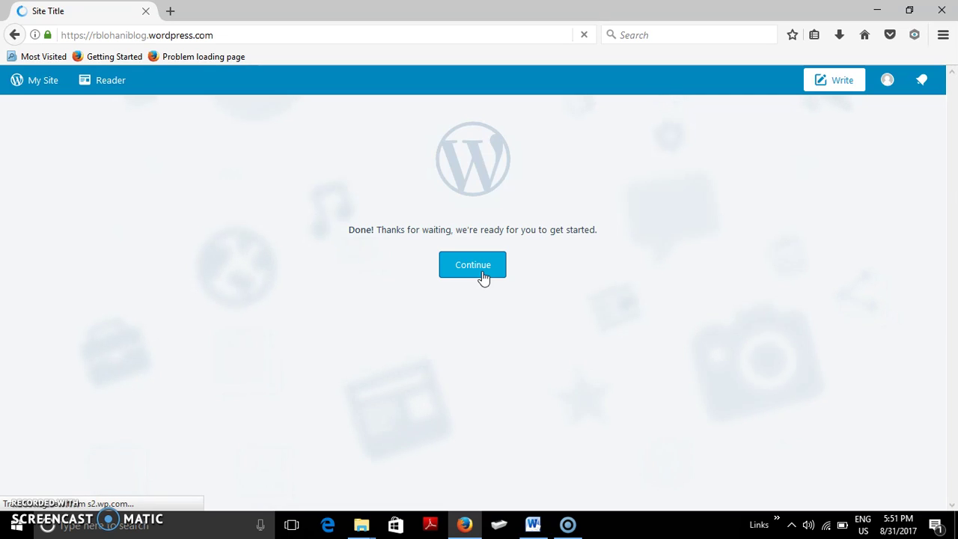
left_click(483, 277)
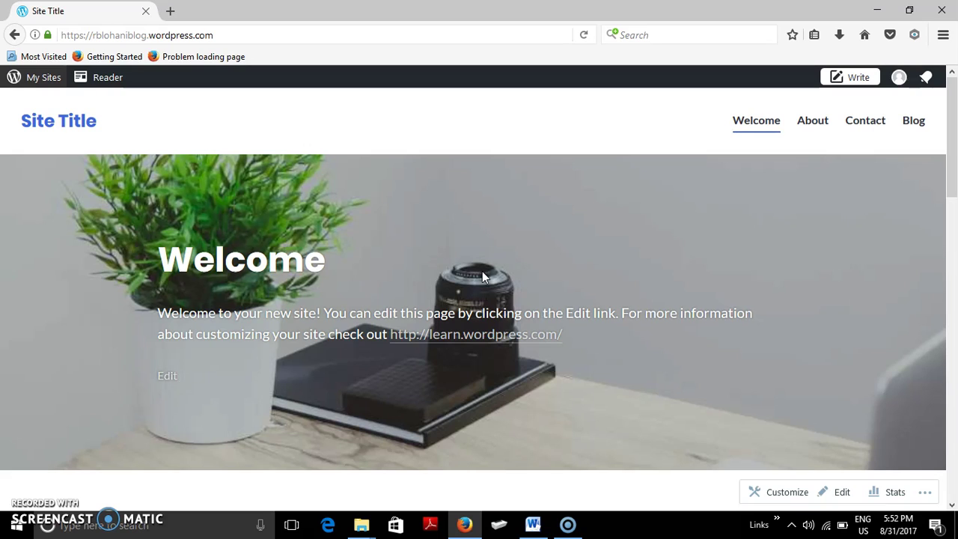
left_click(776, 494)
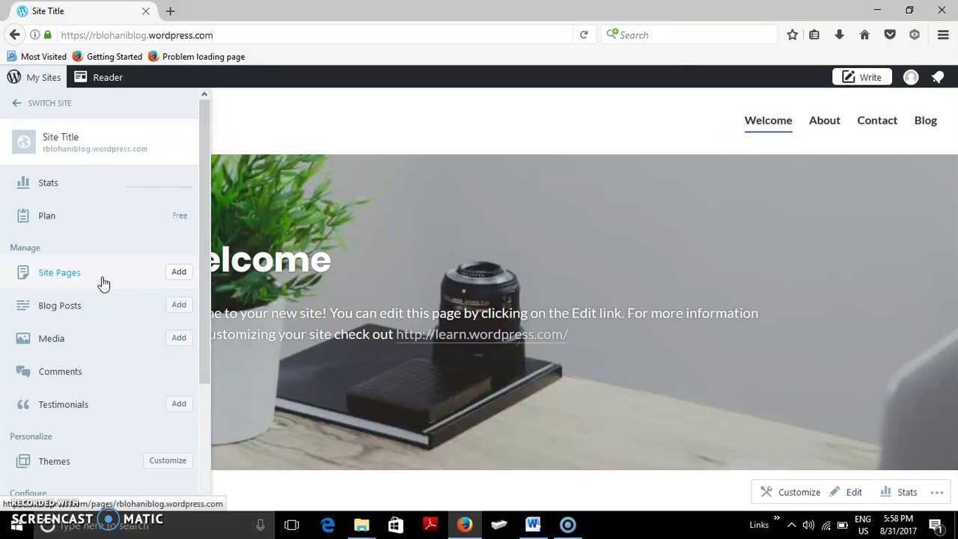
Step: Add a new blank page from Site Pages in the sidebar
left_click(180, 275)
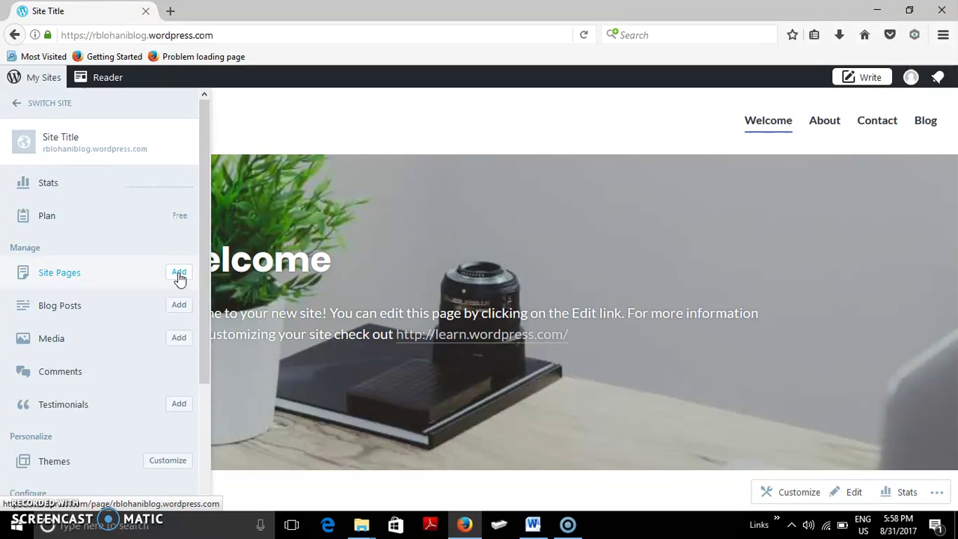
left_click(179, 275)
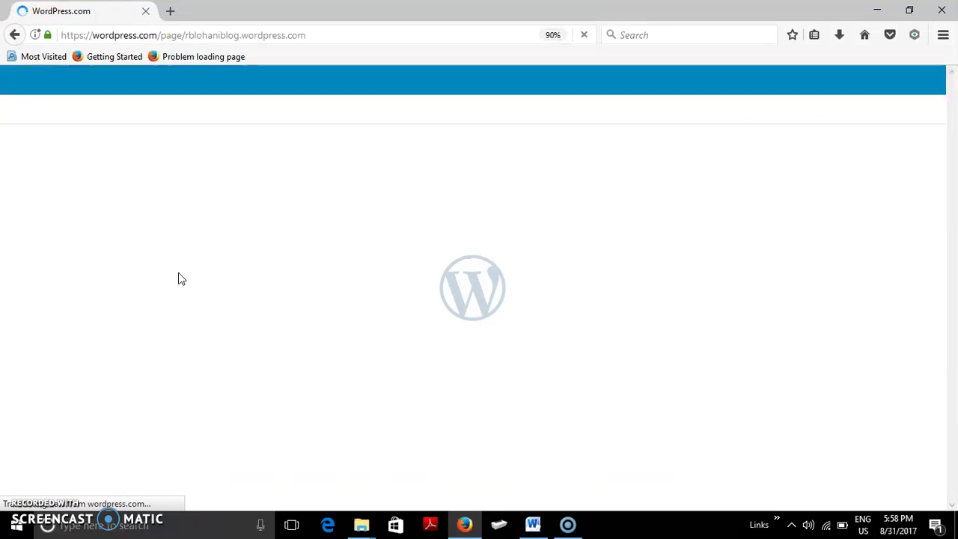
key("alt")
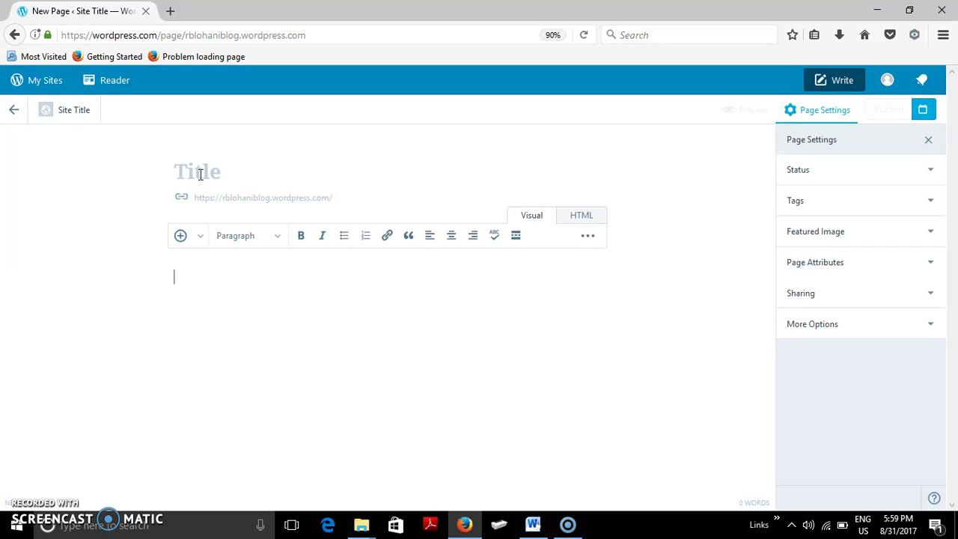
Step: Title the page 'Research' and write 'Area of Interest: Microelectronics, High Speed Devices' in the body
left_click(201, 175)
type("Re")
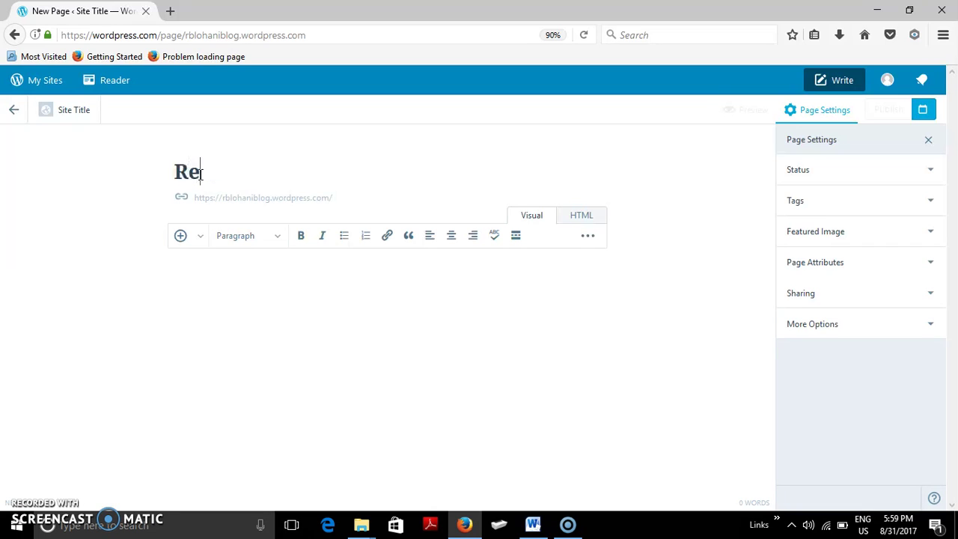
type("sear")
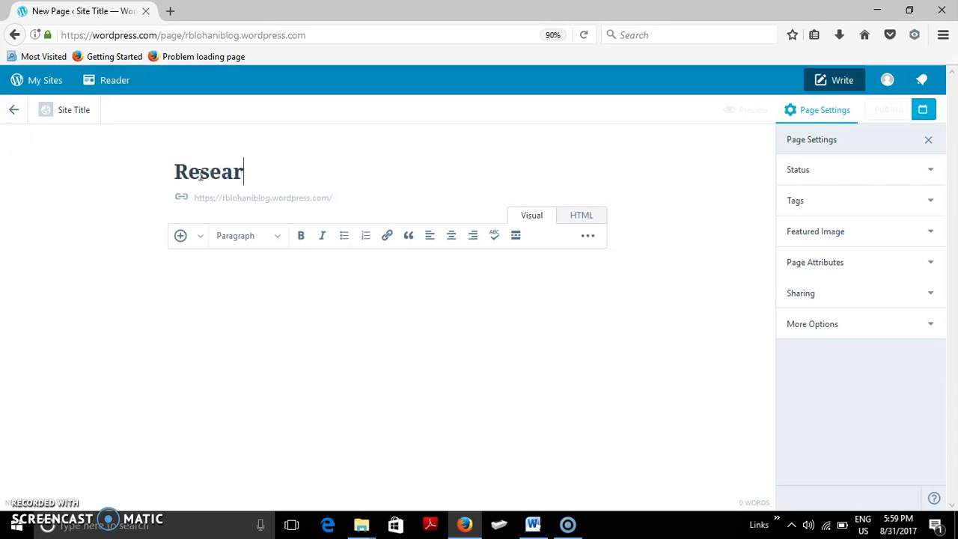
type("ch")
left_click(211, 301)
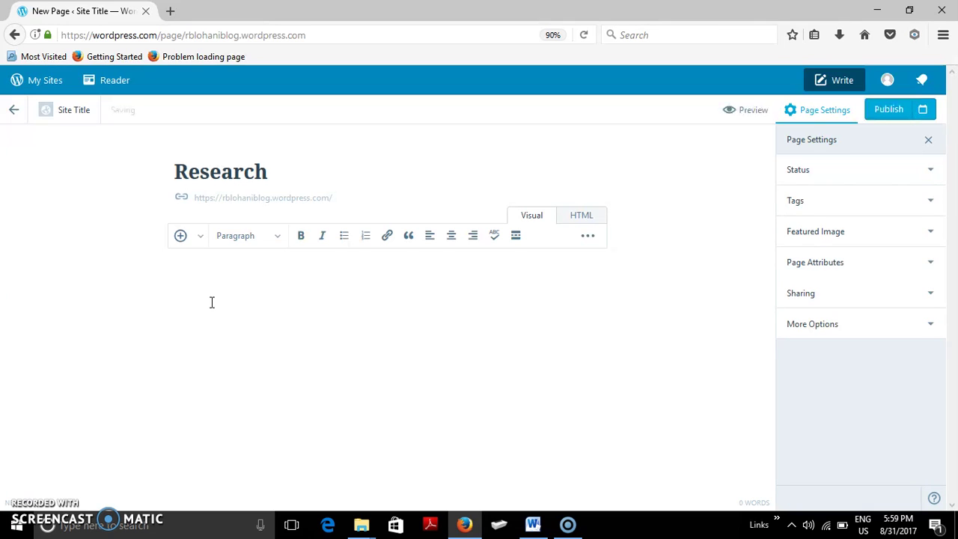
type("Are")
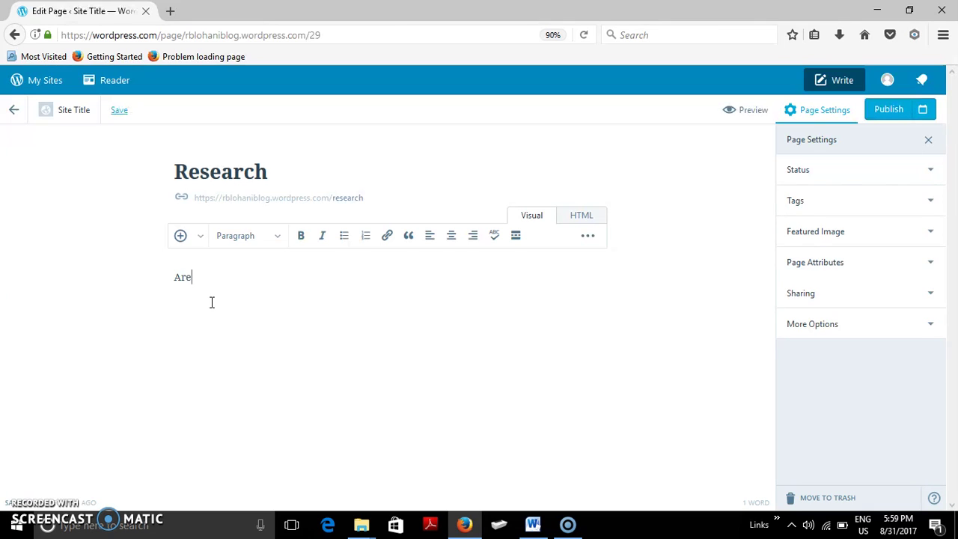
type("a of Intreset:")
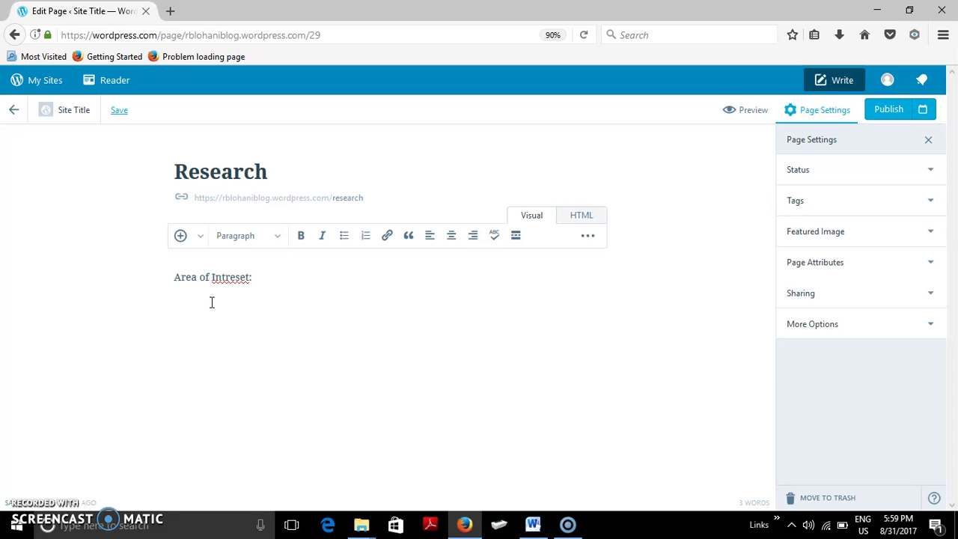
key("BackSpace")
key("BackSpace")
key("BackSpace")
key("BackSpace")
key("BackSpace")
key("BackSpace")
type("erest: Micr")
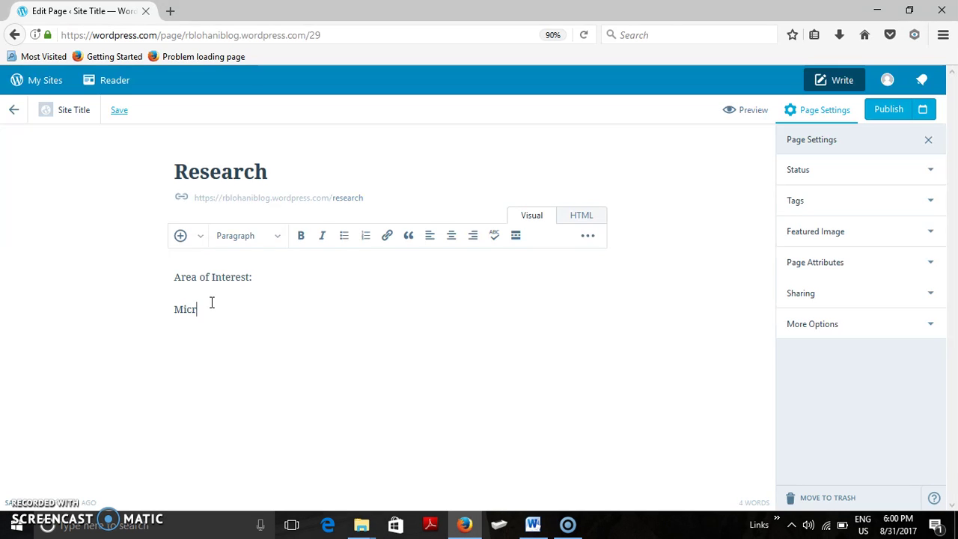
type("oelectronics, High S")
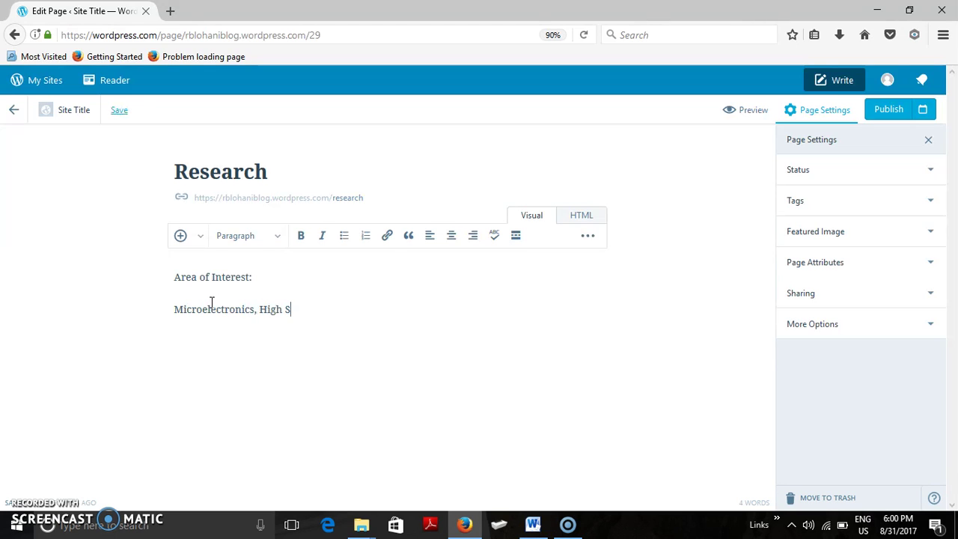
type("peed Devices")
Step: Bold 'Area of Interest:', italicise 'Microelectronics, High Speed Devices', and publish the page
left_click(260, 280)
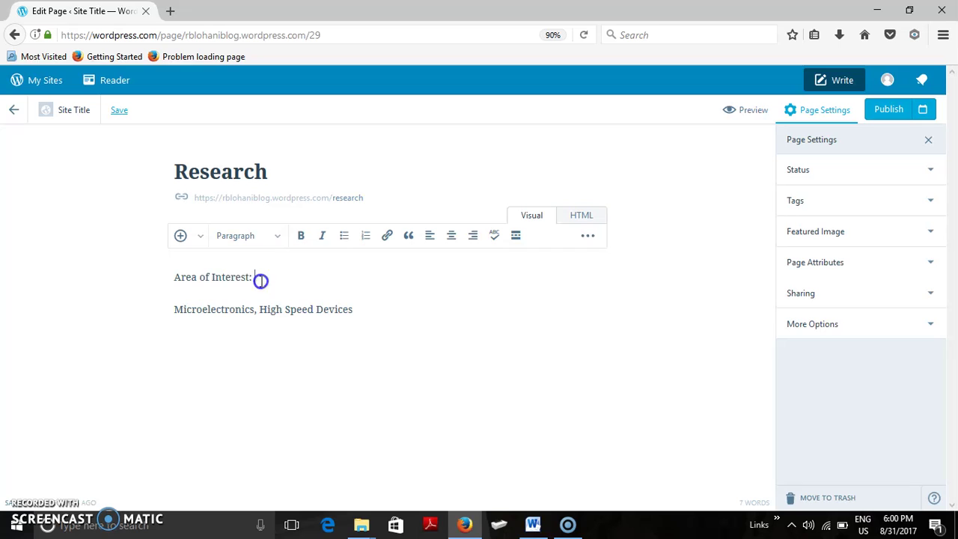
left_click_drag(260, 280, 171, 285)
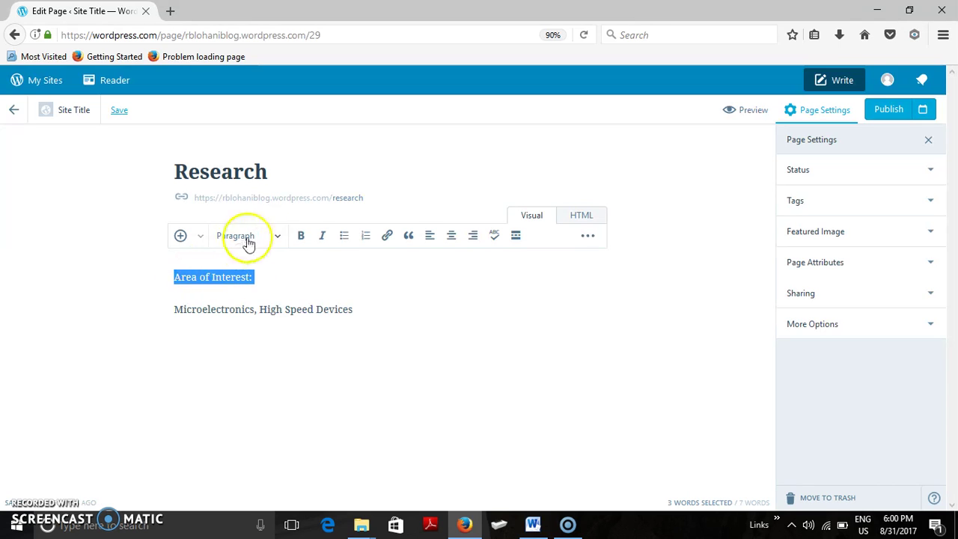
left_click(300, 235)
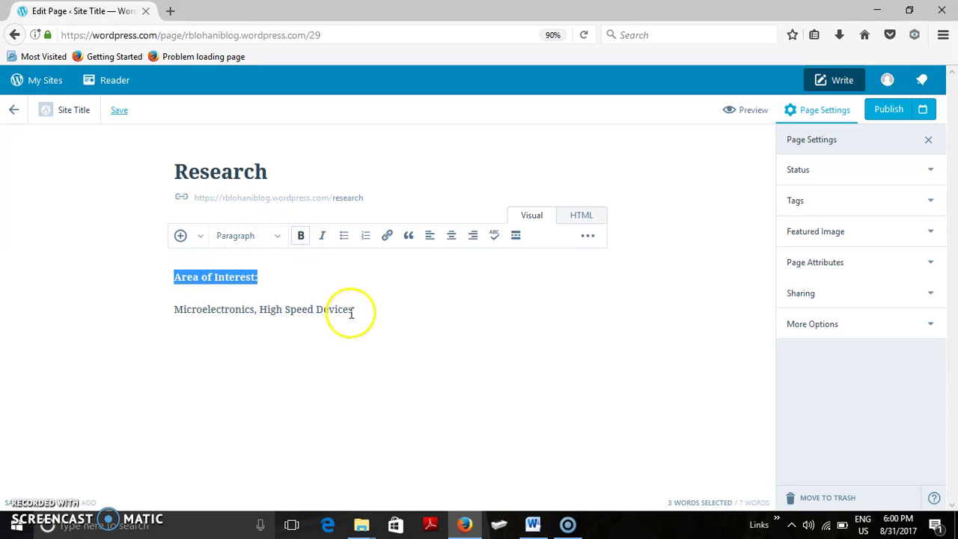
left_click_drag(354, 309, 172, 323)
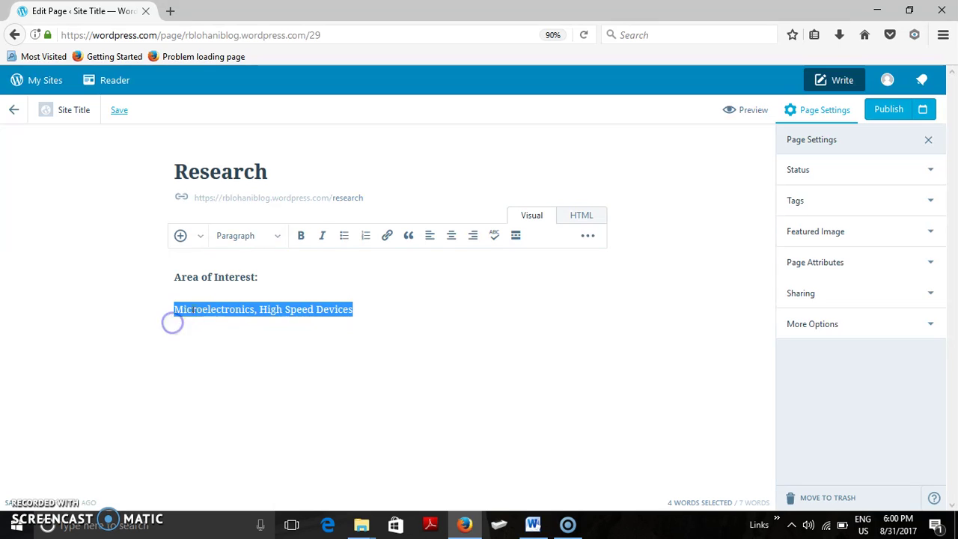
left_click(322, 247)
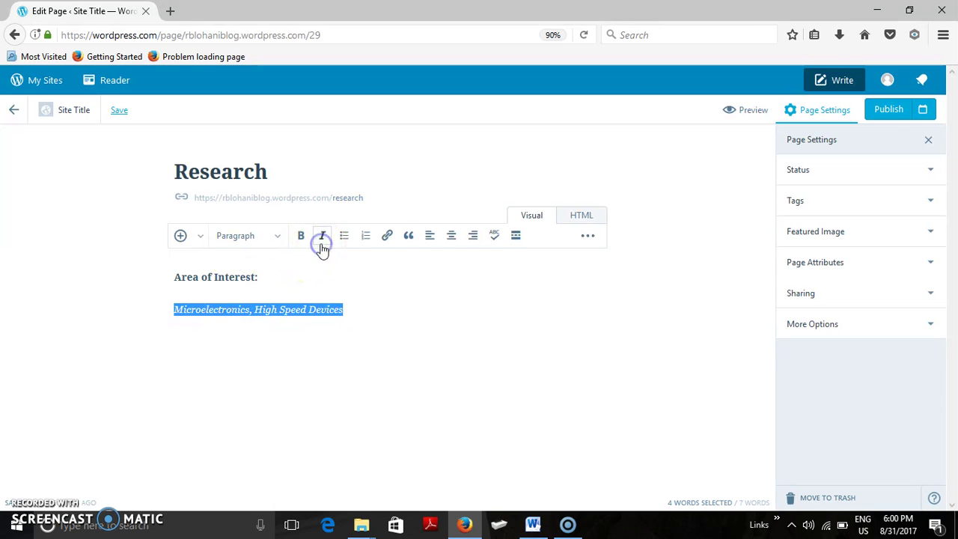
left_click(883, 113)
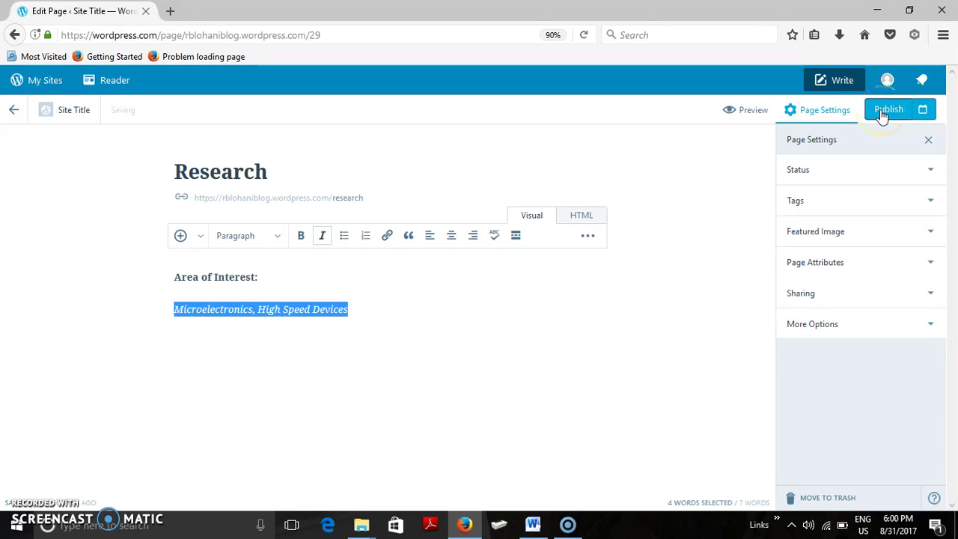
left_click(880, 110)
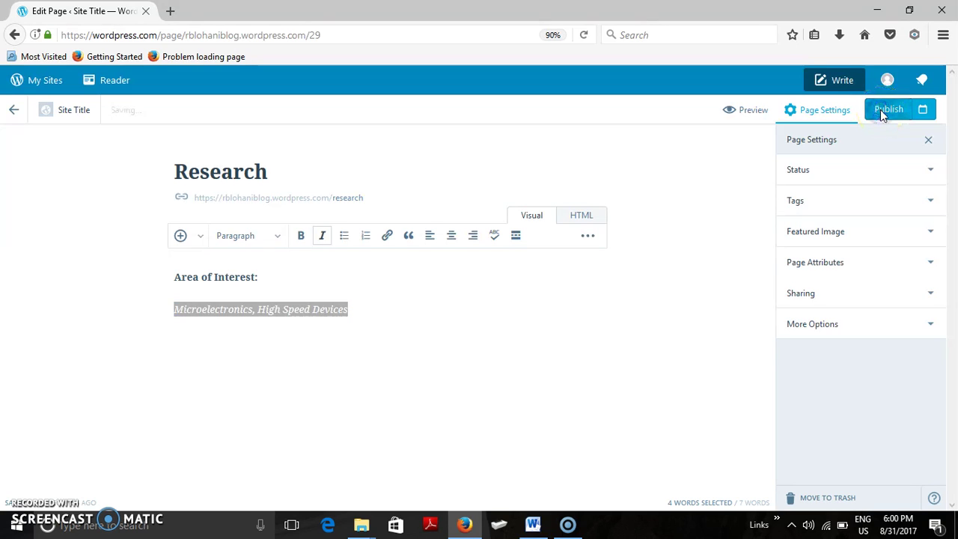